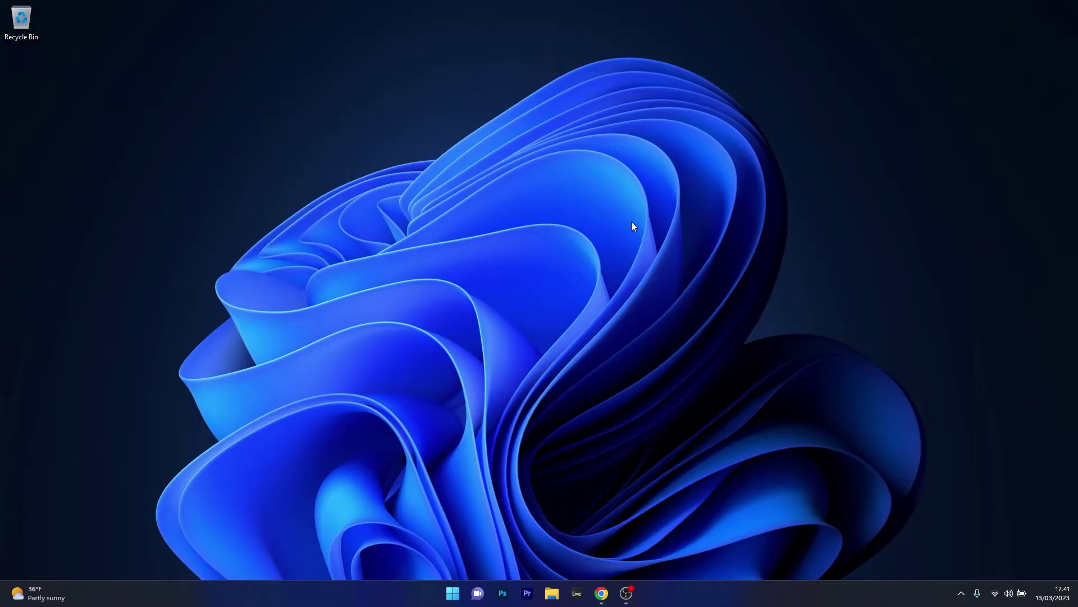
Restart the PC using the Restart option in the Start menu's Power options
{"action": "left_click", "coordinate": [453, 593]}
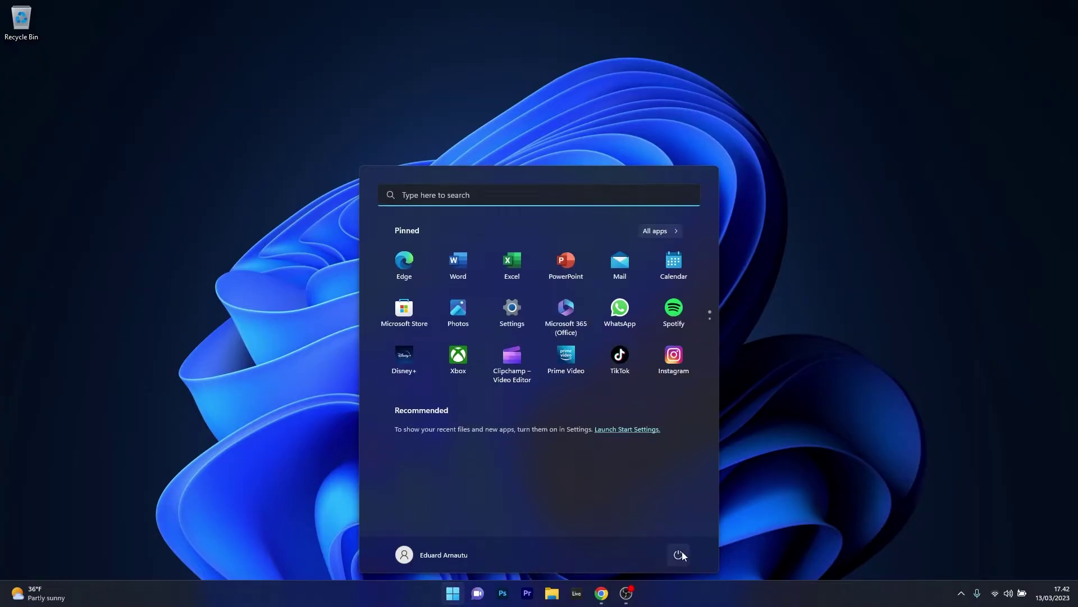
{"action": "left_click", "coordinate": [681, 555]}
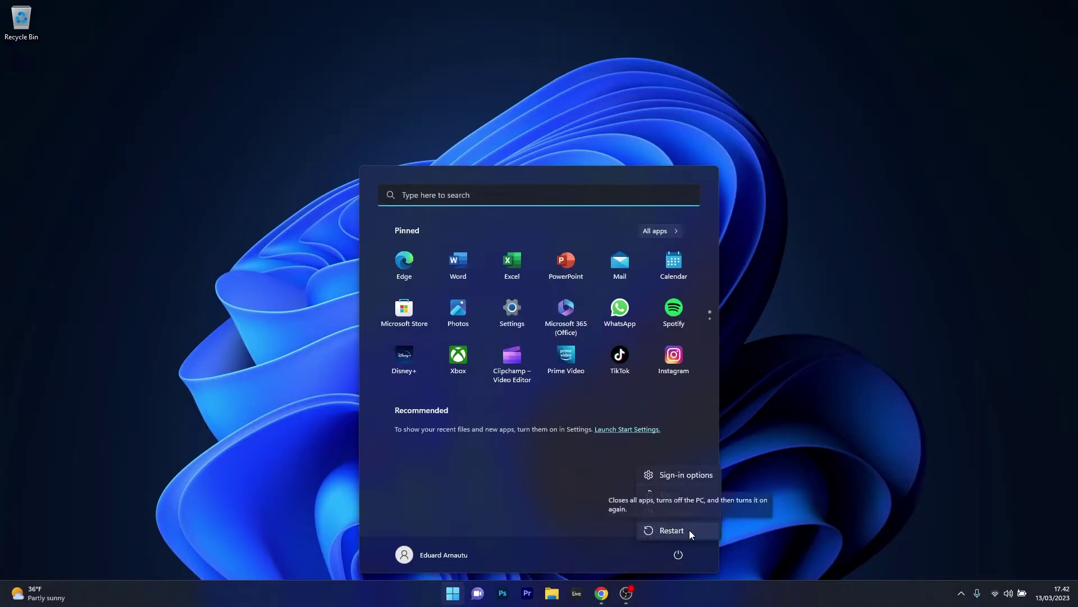
{"action": "left_click", "coordinate": [865, 335]}
{"action": "left_click", "coordinate": [864, 335]}
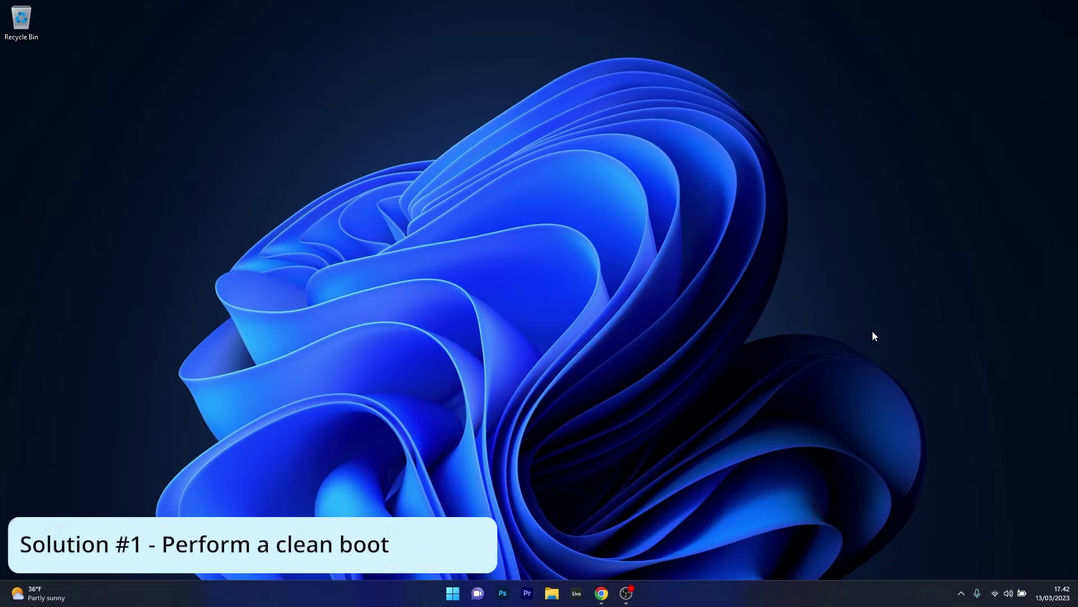
In msconfig's Services tab, hide Microsoft services, disable all the rest, then close the window
{"action": "left_click", "coordinate": [452, 593]}
{"action": "type", "text": "msconfig"}
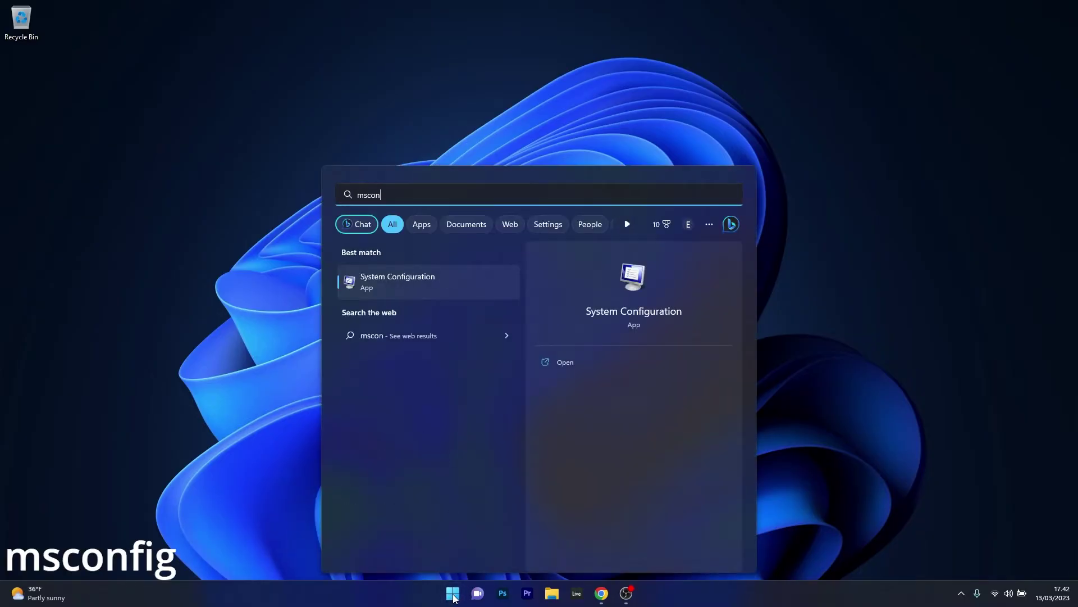
{"action": "left_click", "coordinate": [461, 283]}
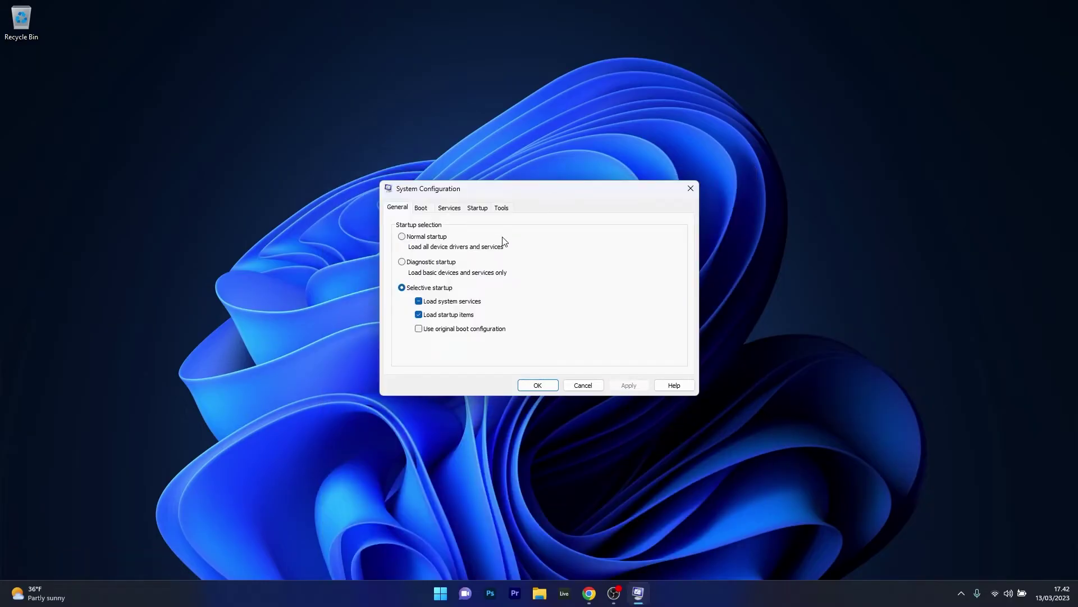
{"action": "left_click", "coordinate": [452, 210]}
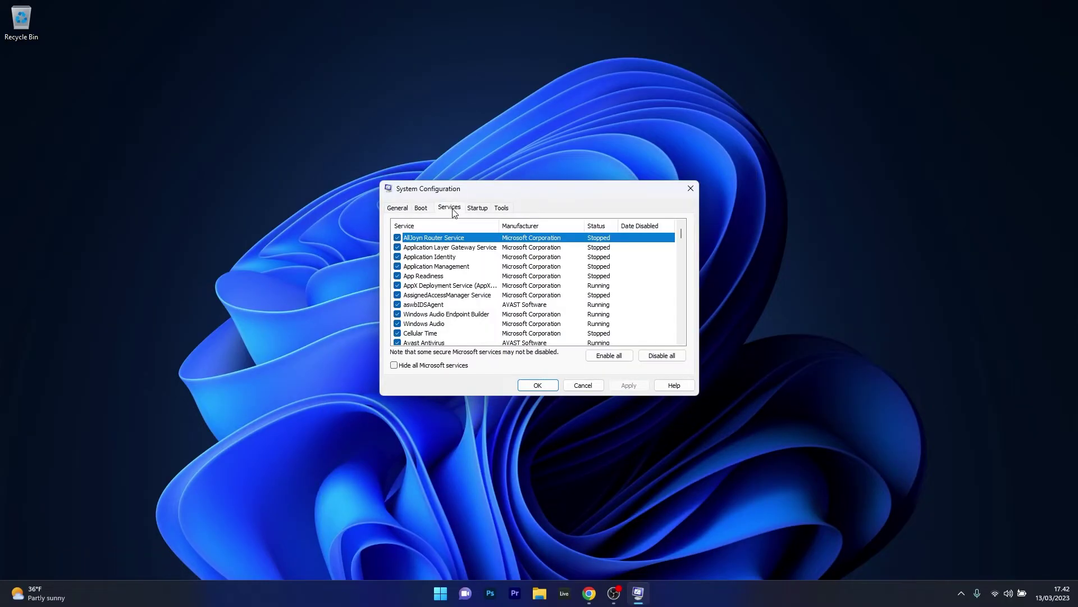
{"action": "left_click", "coordinate": [395, 366]}
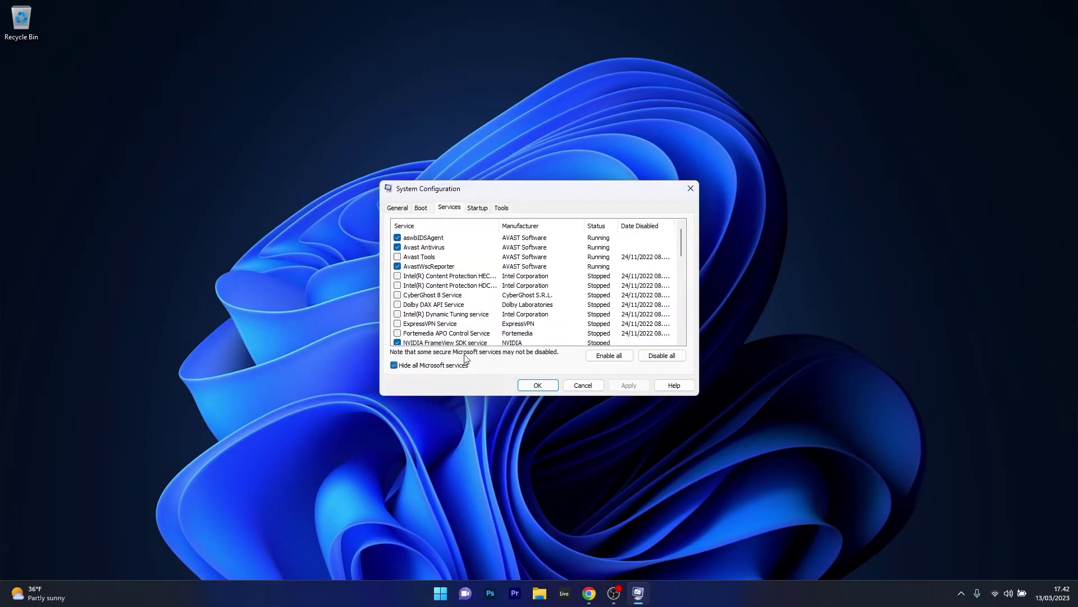
{"action": "left_click", "coordinate": [663, 358]}
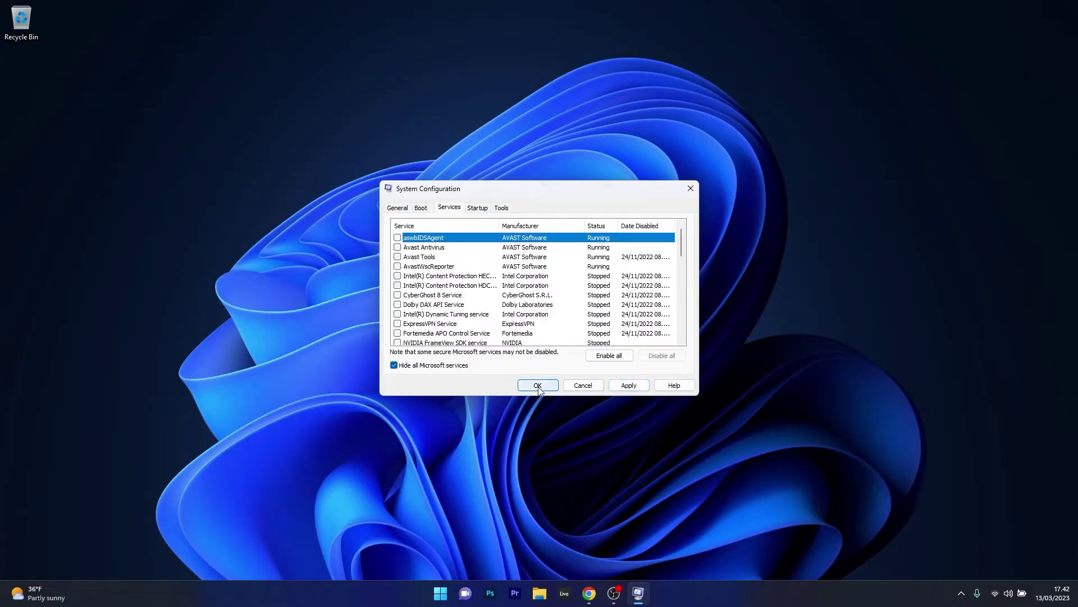
{"action": "left_click", "coordinate": [583, 385]}
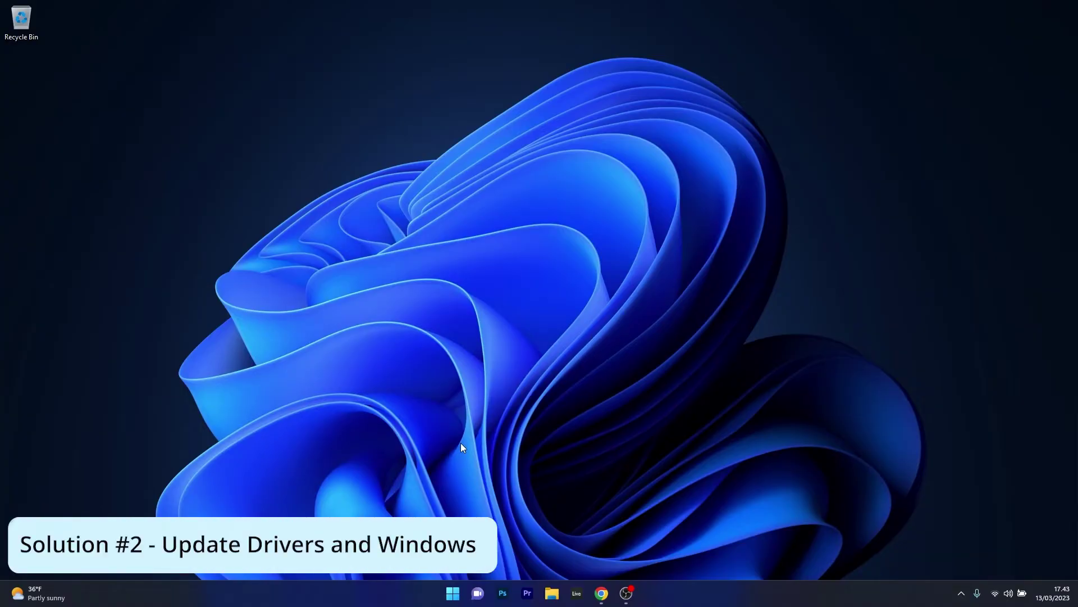
Run Check for updates on the Settings Windows Update page, then close Settings
{"action": "left_click", "coordinate": [453, 593]}
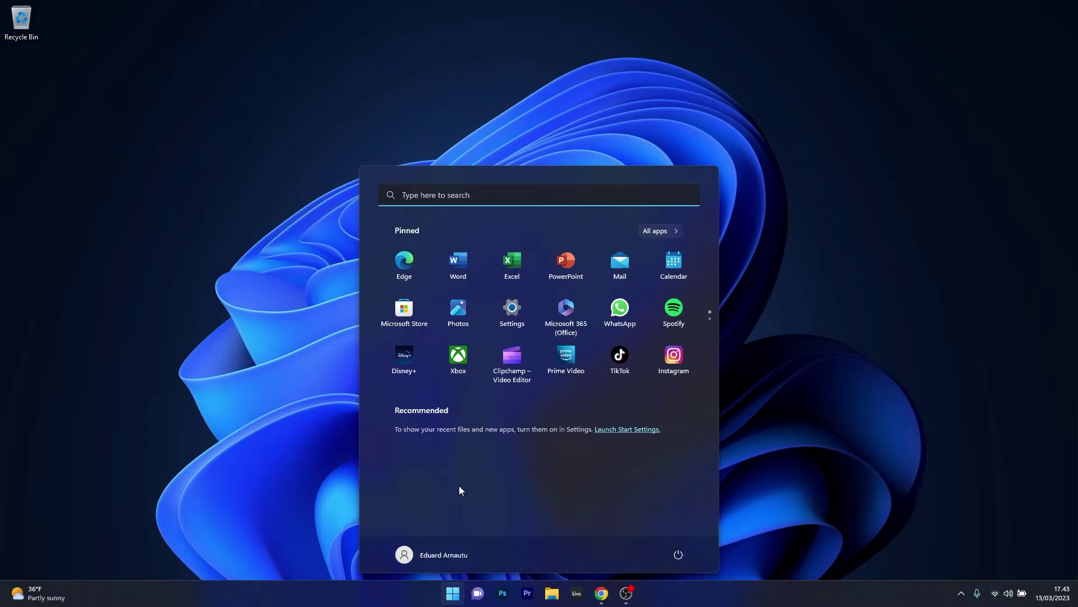
{"action": "left_click", "coordinate": [511, 324]}
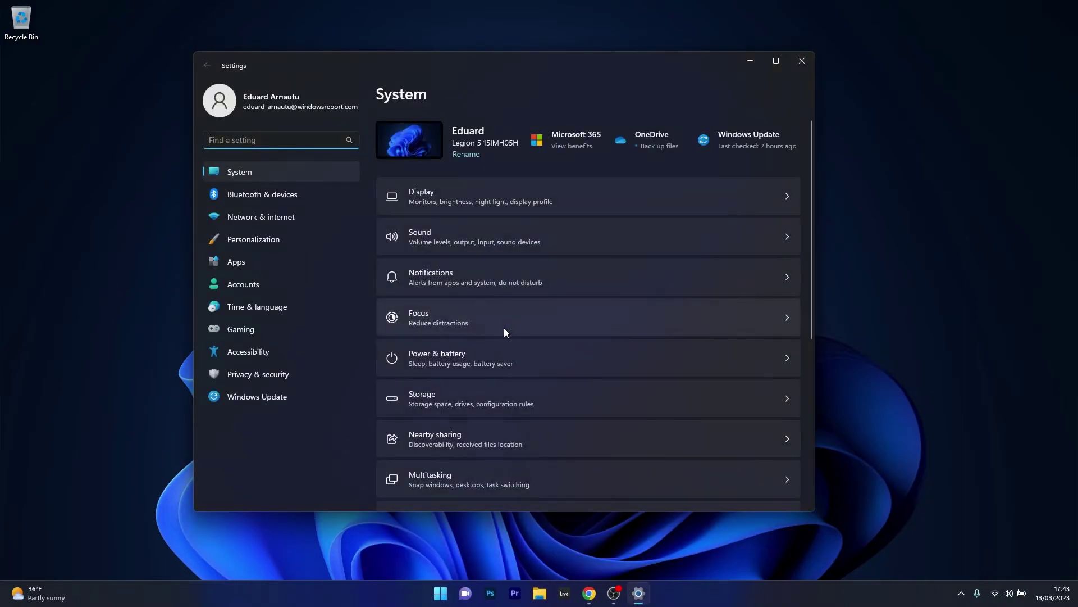
{"action": "left_click", "coordinate": [259, 394]}
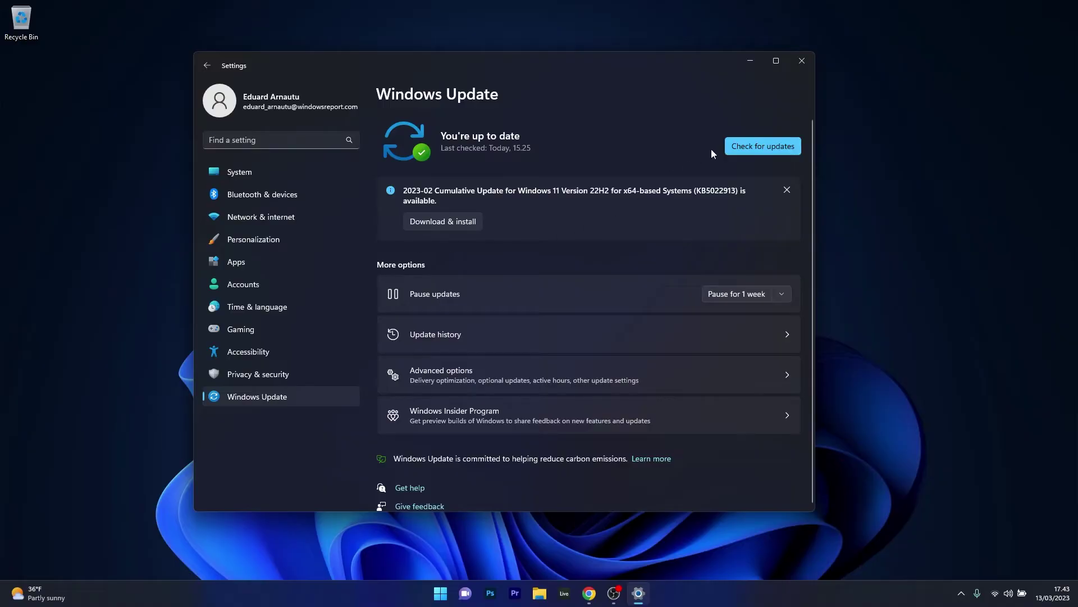
{"action": "left_click", "coordinate": [770, 144]}
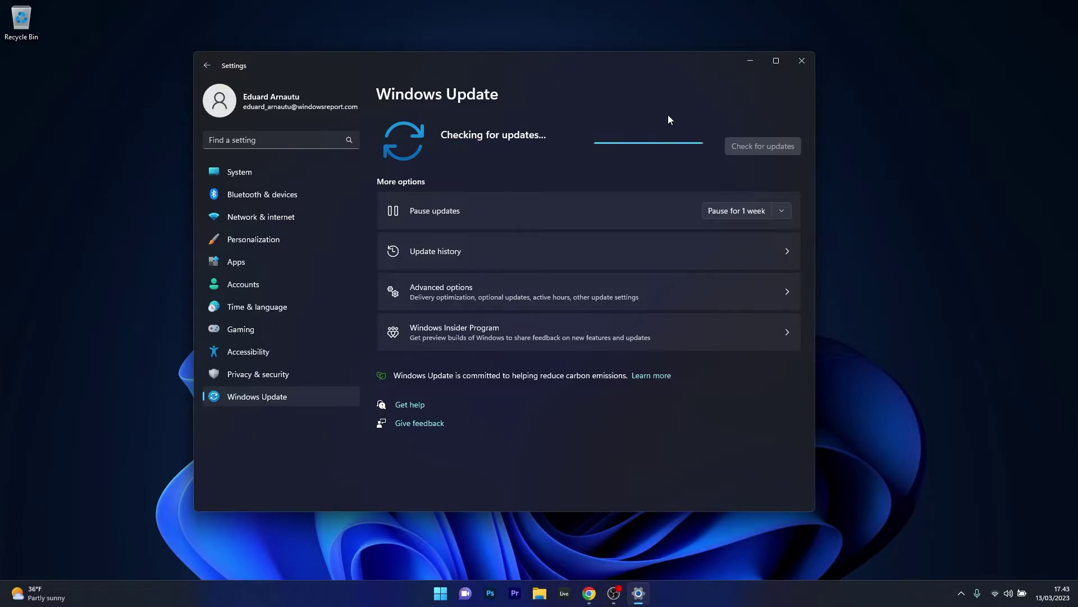
{"action": "left_click", "coordinate": [802, 60]}
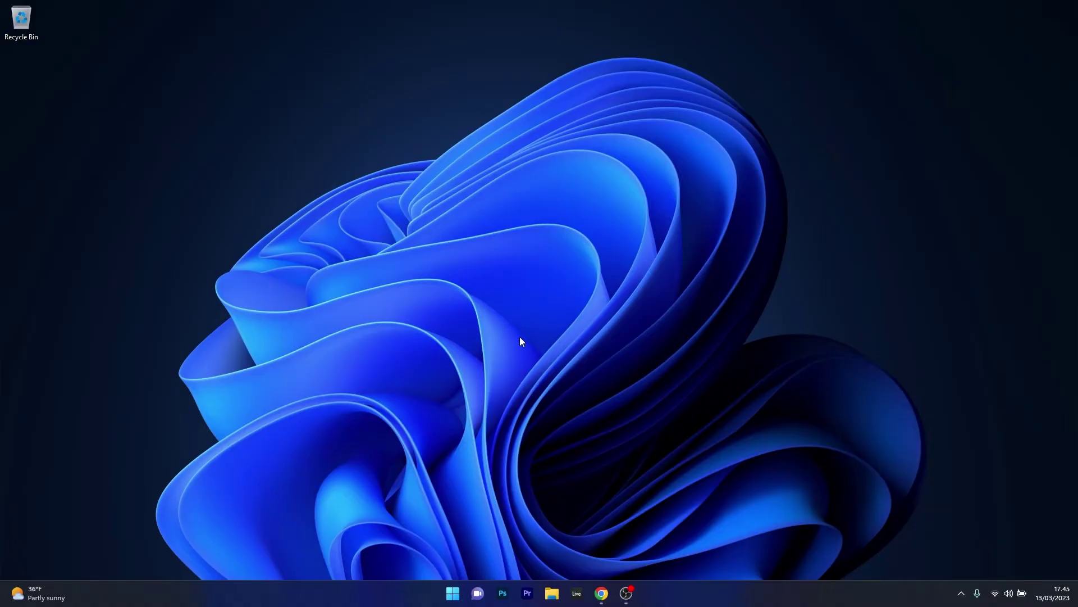
Open Device Manager from the Start right-click menu and expand Display adapters
{"action": "right_click", "coordinate": [453, 593]}
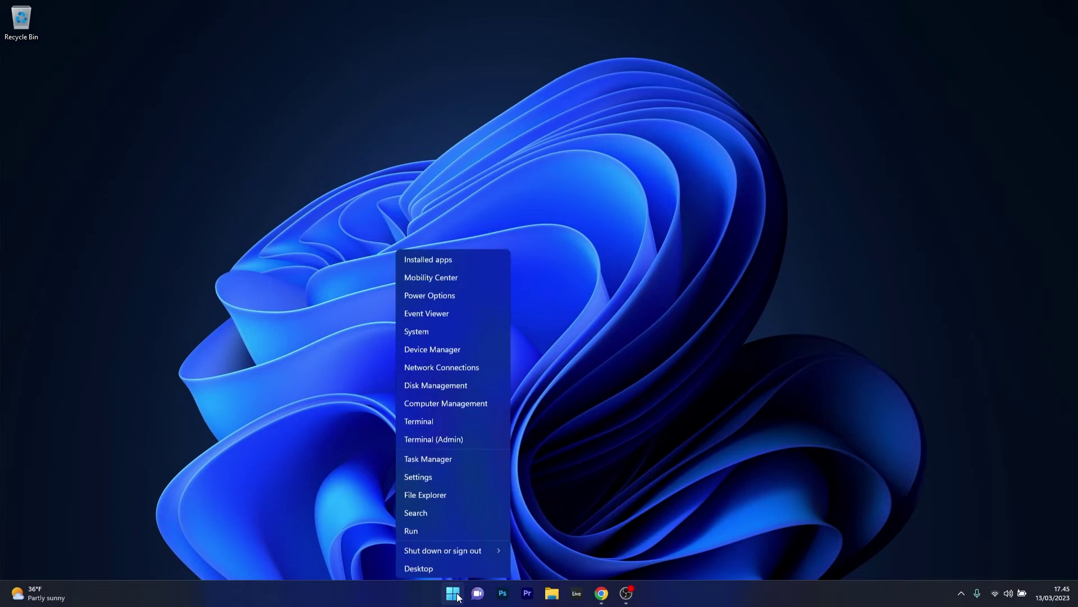
{"action": "left_click", "coordinate": [497, 349]}
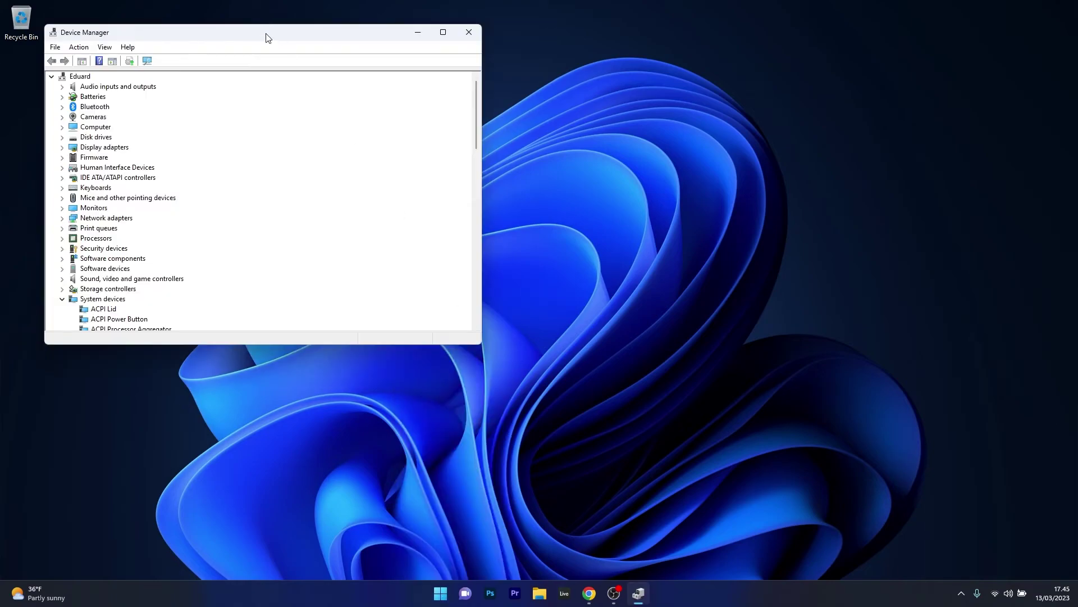
{"action": "left_click_drag", "start_coordinate": [266, 38], "coordinate": [544, 114]}
{"action": "left_click", "coordinate": [340, 224]}
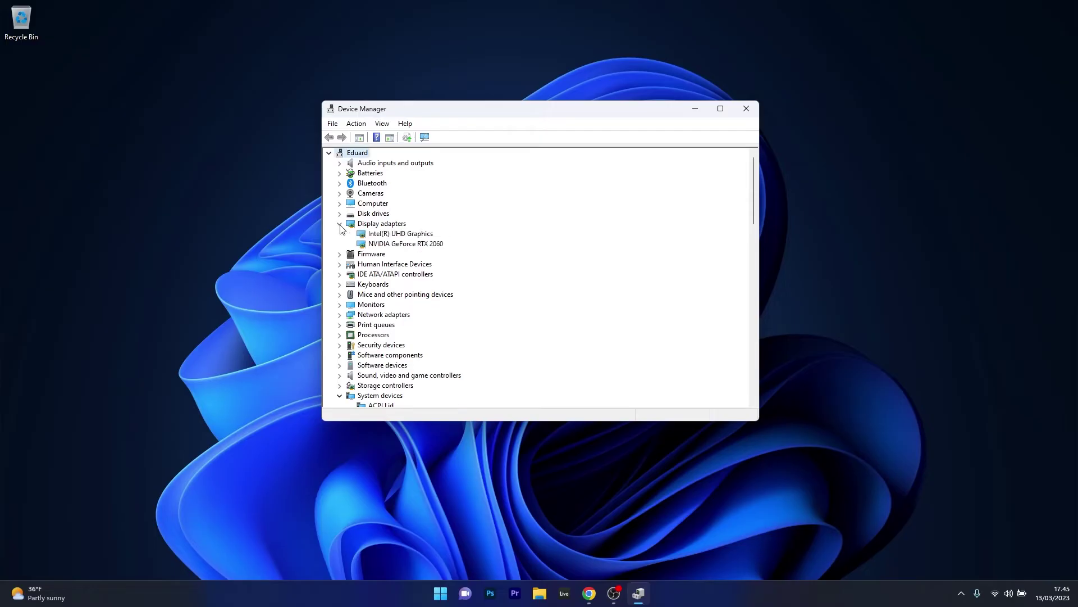
Auto-search a newer NVIDIA GeForce RTX 2060 driver, find the best is installed, close Device Manager
{"action": "right_click", "coordinate": [423, 248]}
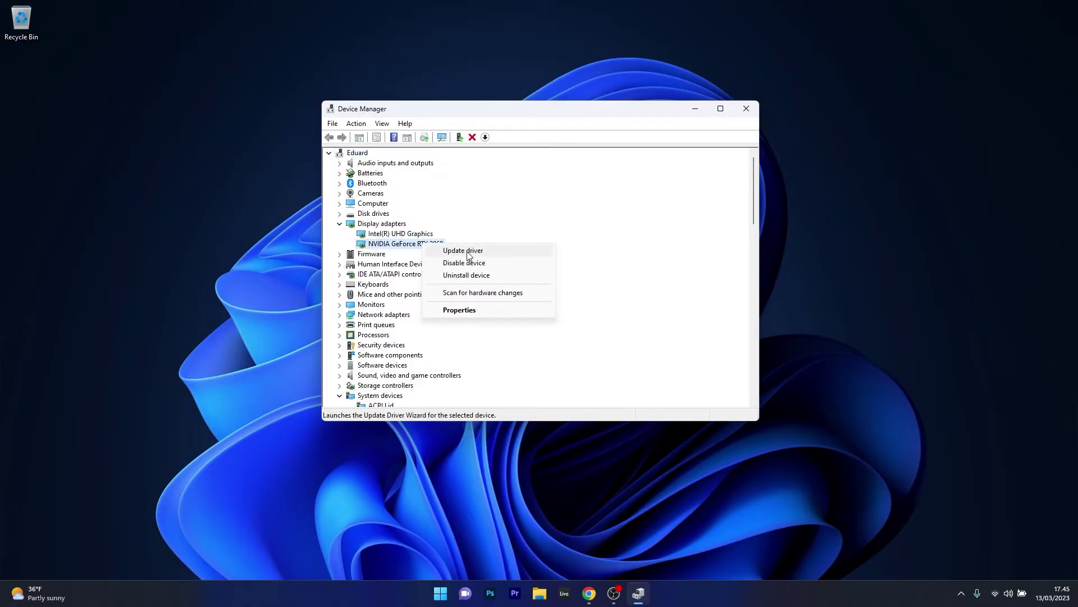
{"action": "left_click", "coordinate": [515, 253]}
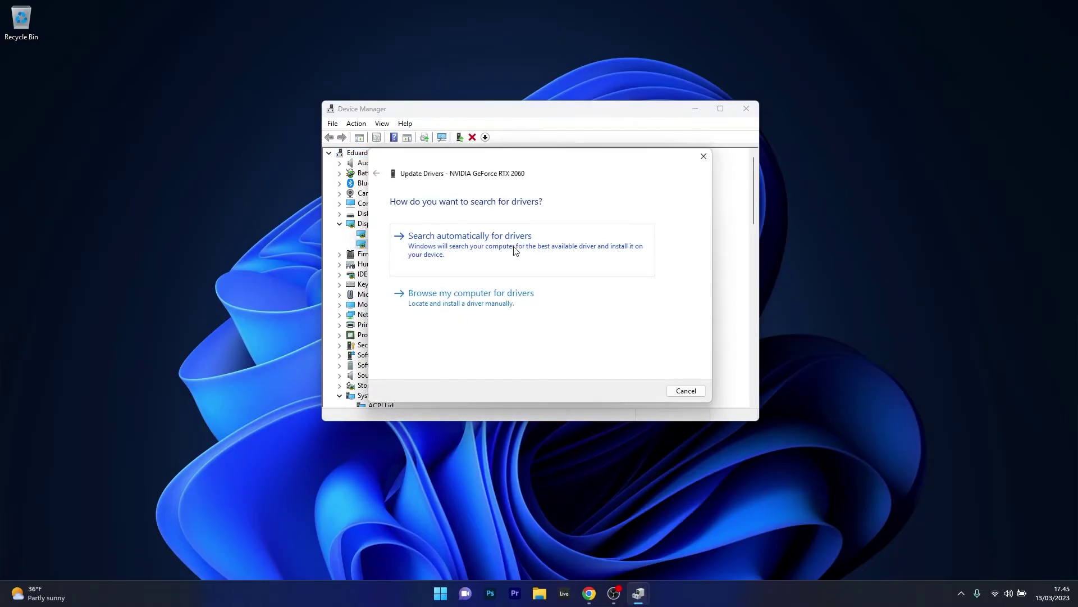
{"action": "left_click", "coordinate": [535, 244]}
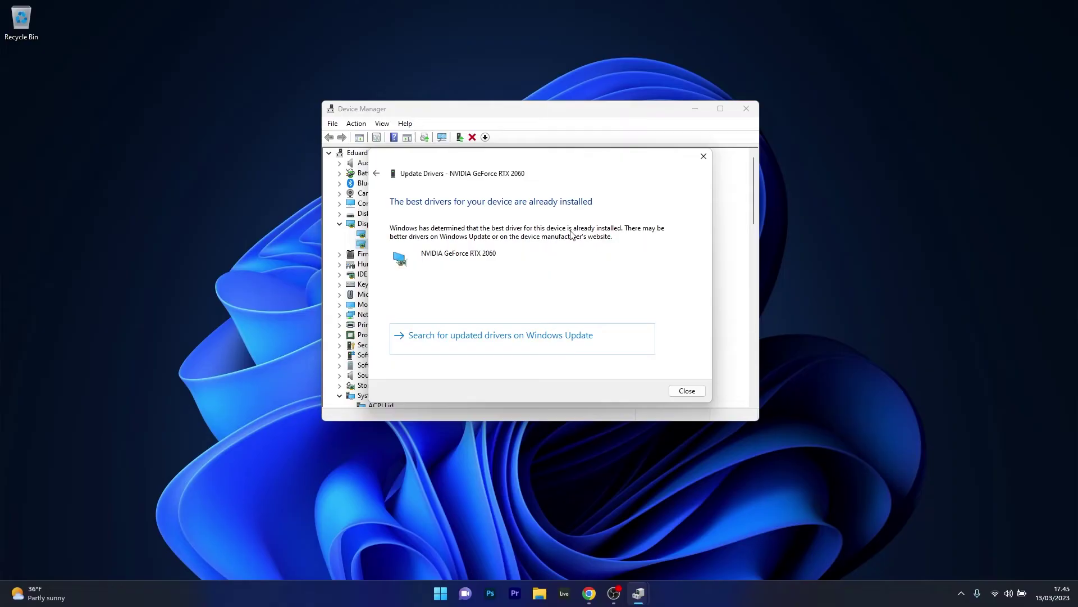
{"action": "left_click", "coordinate": [701, 159]}
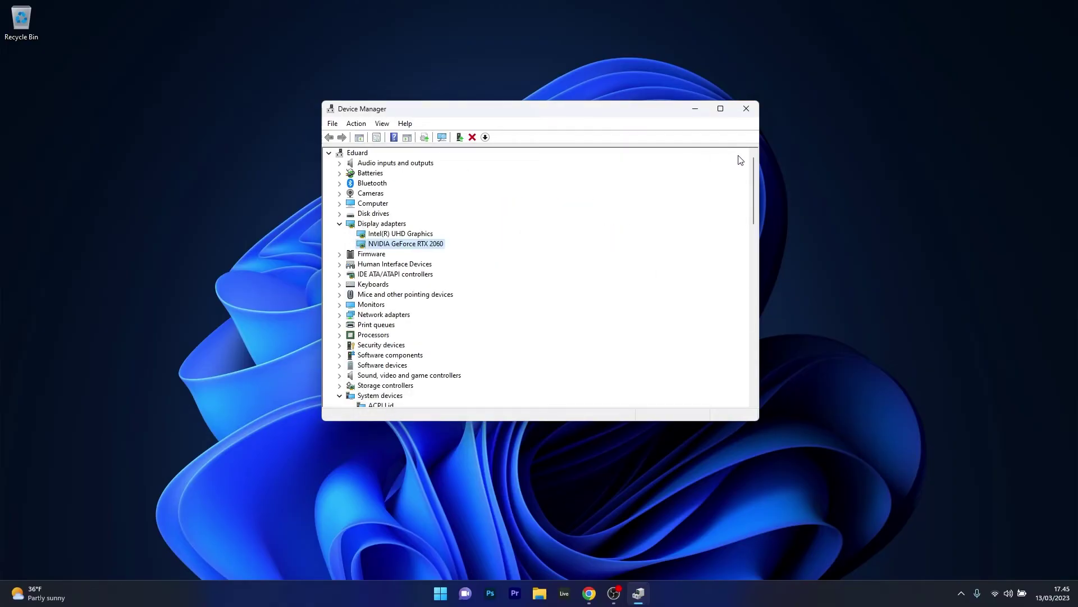
{"action": "left_click", "coordinate": [746, 108]}
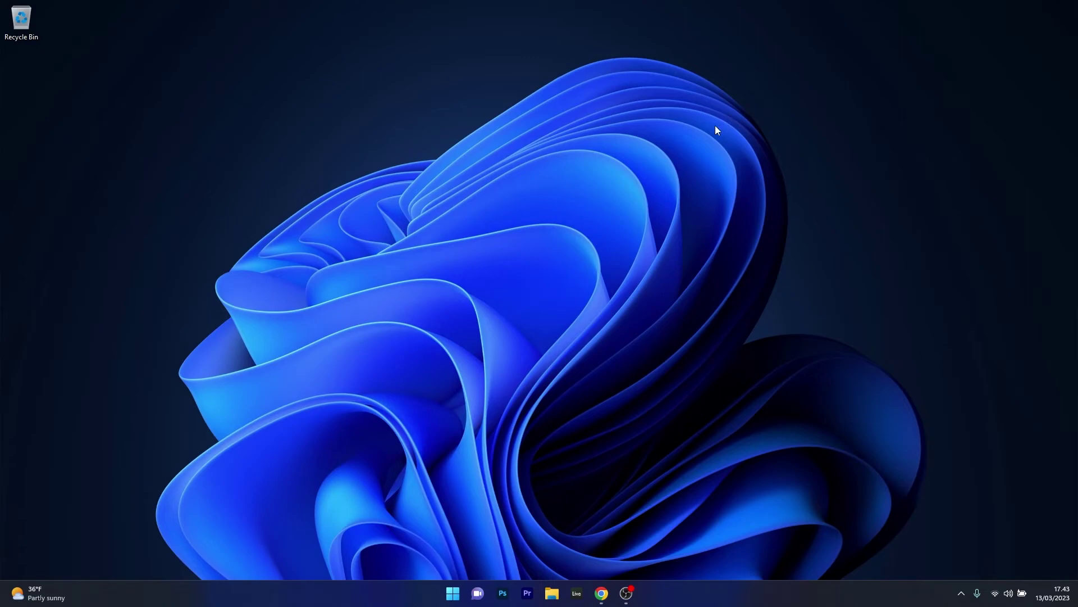
{"action": "right_click", "coordinate": [449, 602]}
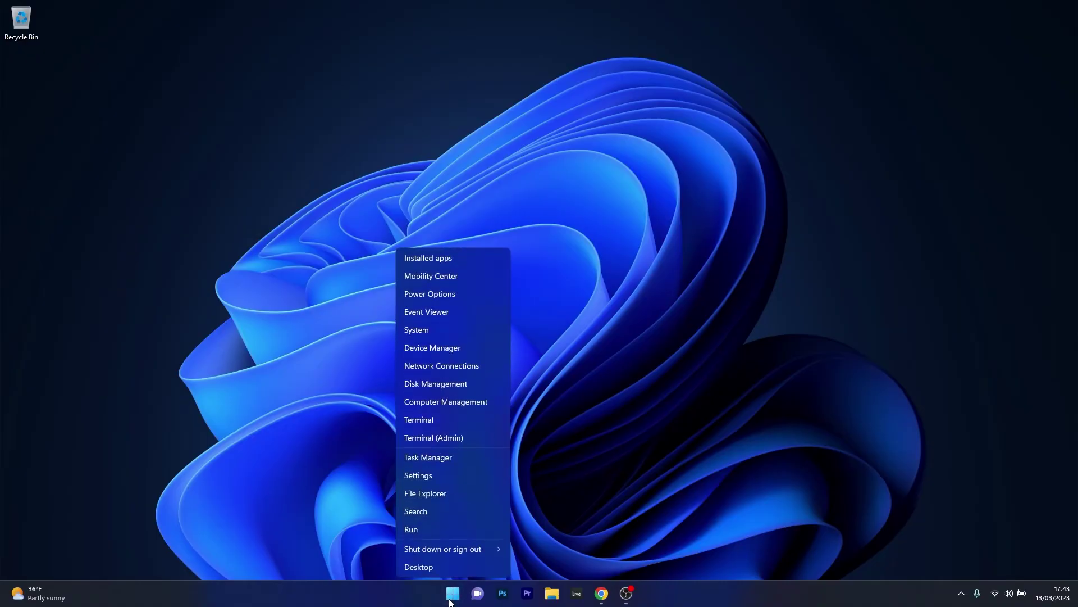
{"action": "left_click", "coordinate": [473, 459]}
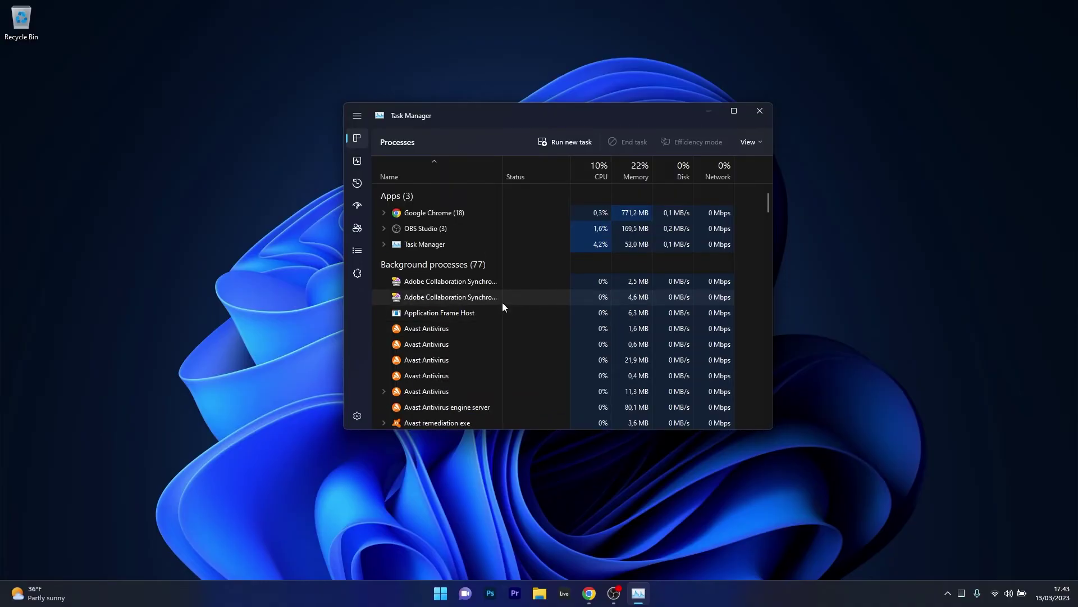
{"action": "right_click", "coordinate": [451, 213]}
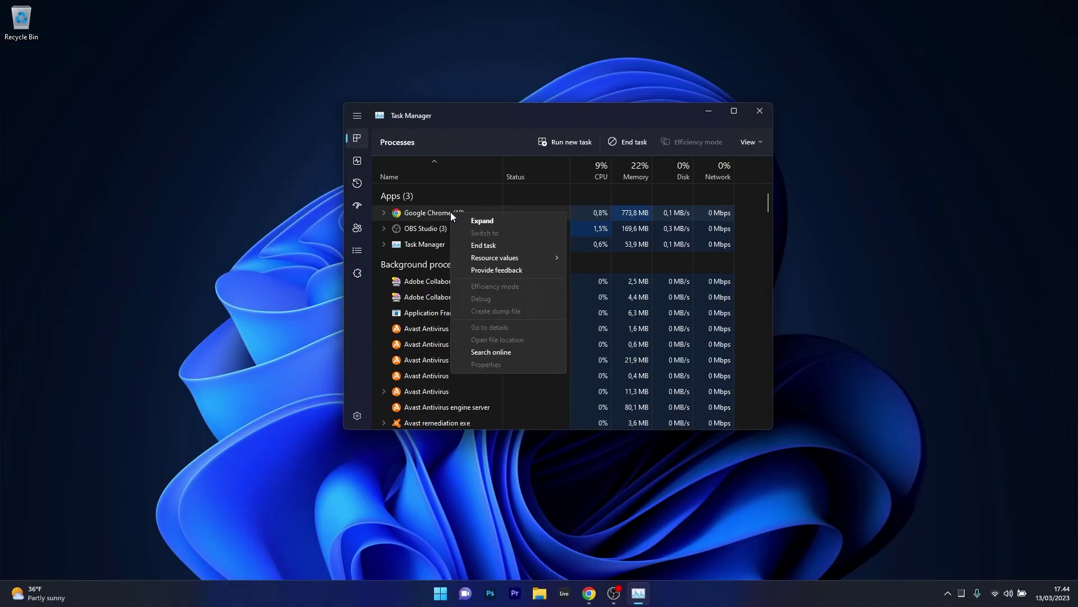
{"action": "left_click", "coordinate": [419, 297]}
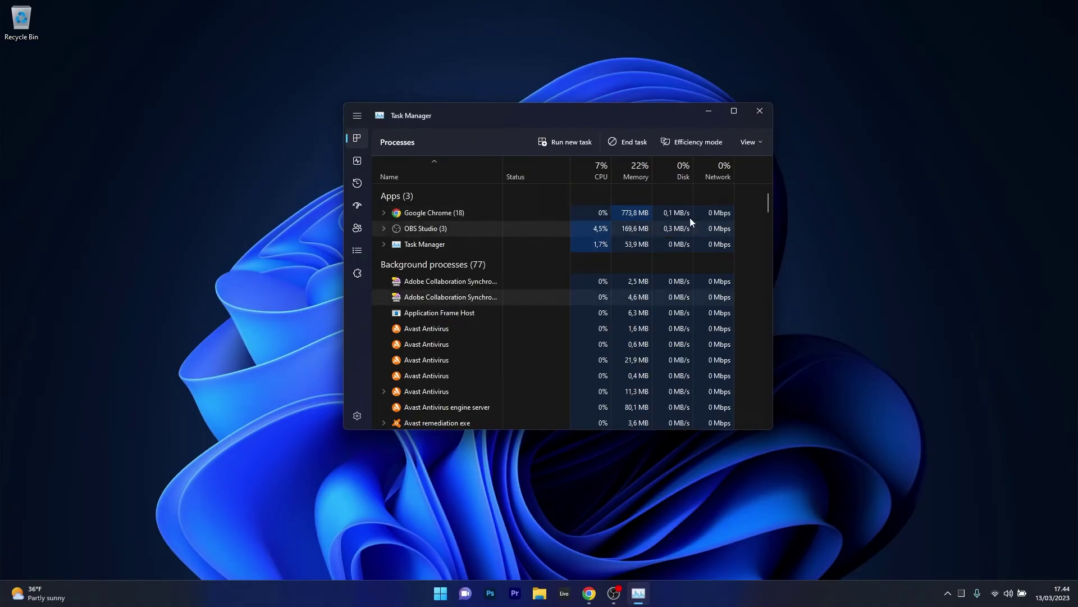
{"action": "left_click", "coordinate": [764, 114]}
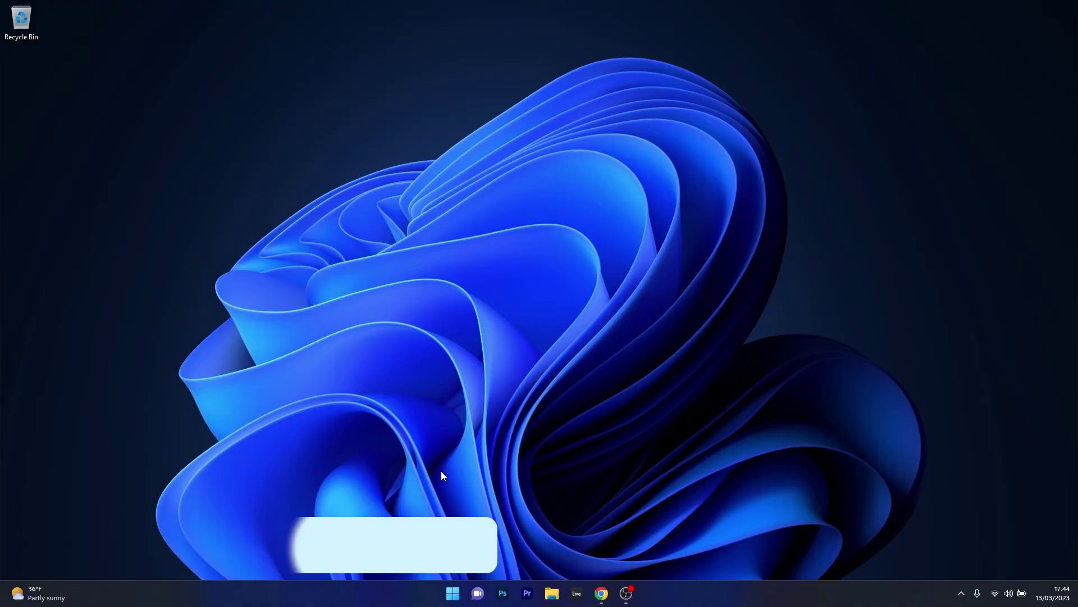
{"action": "left_click", "coordinate": [452, 593]}
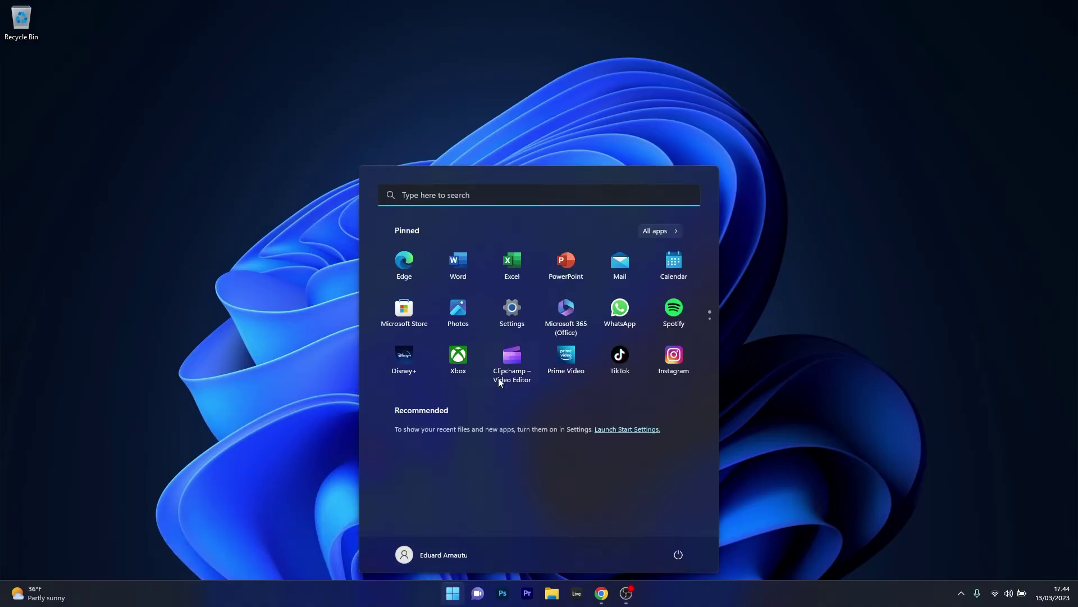
{"action": "left_click", "coordinate": [512, 309]}
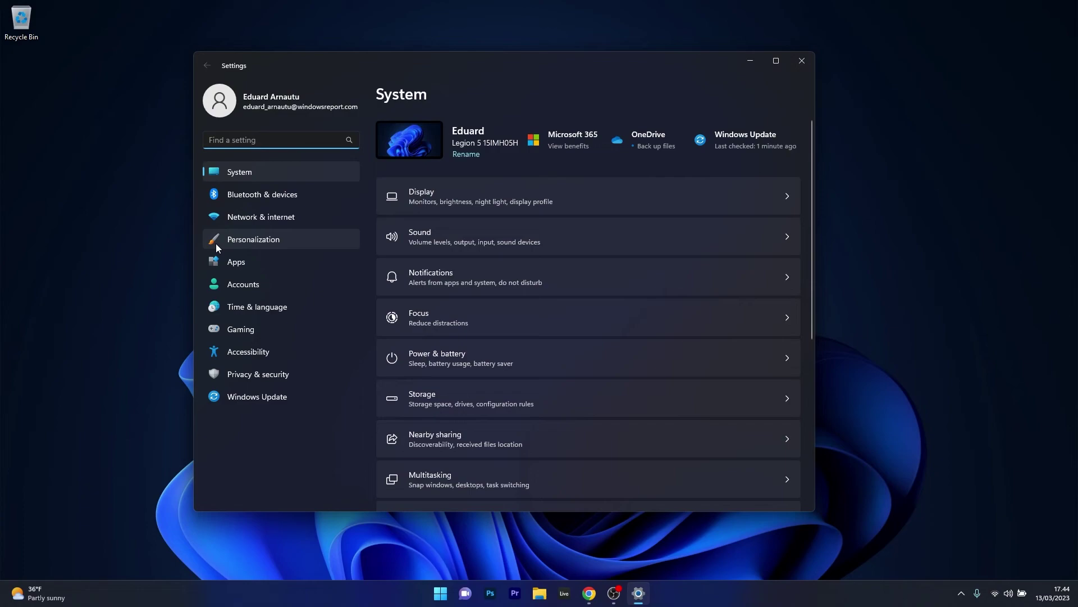
{"action": "left_click", "coordinate": [238, 264]}
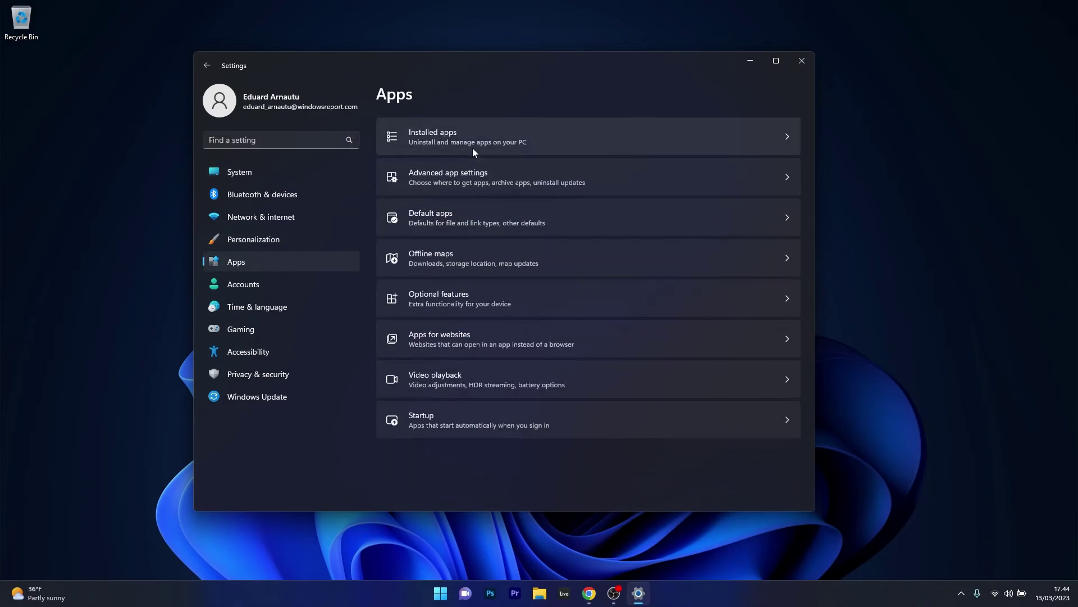
{"action": "left_click", "coordinate": [676, 140]}
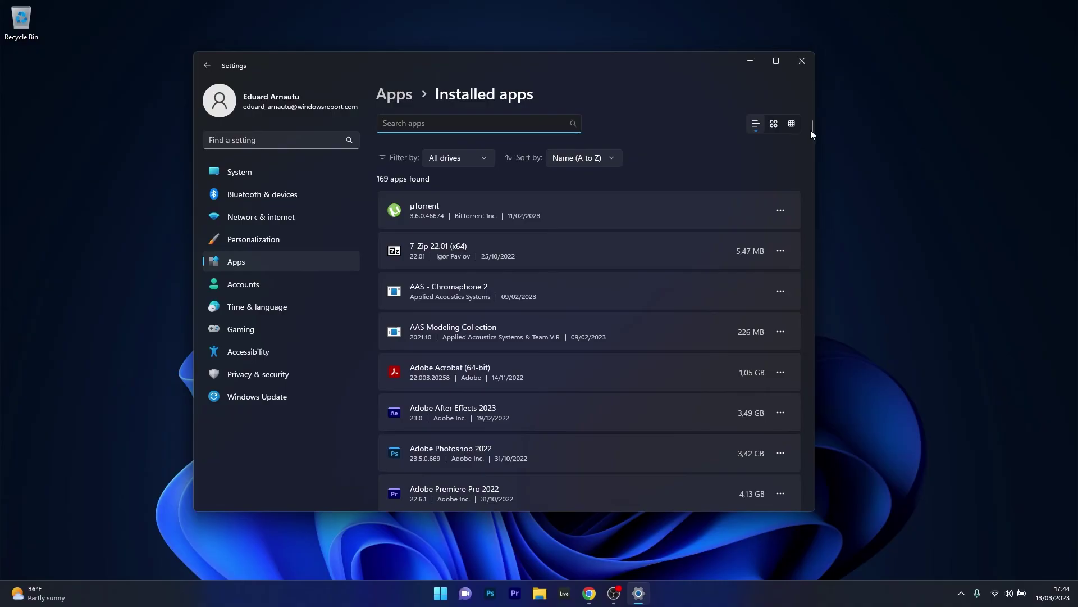
{"action": "left_click_drag", "start_coordinate": [811, 130], "coordinate": [786, 457]}
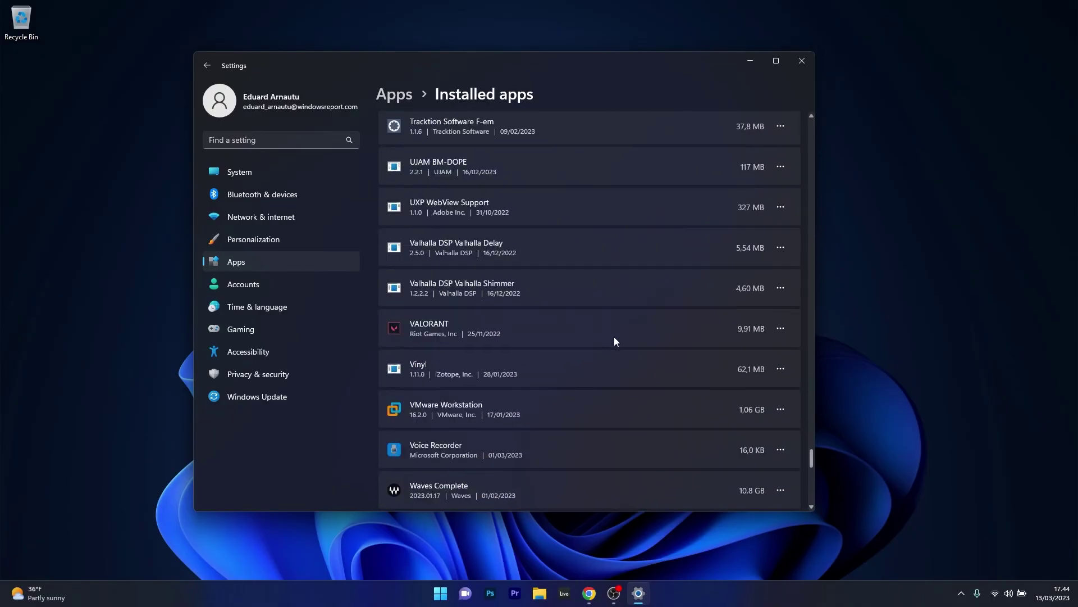
{"action": "left_click", "coordinate": [780, 328]}
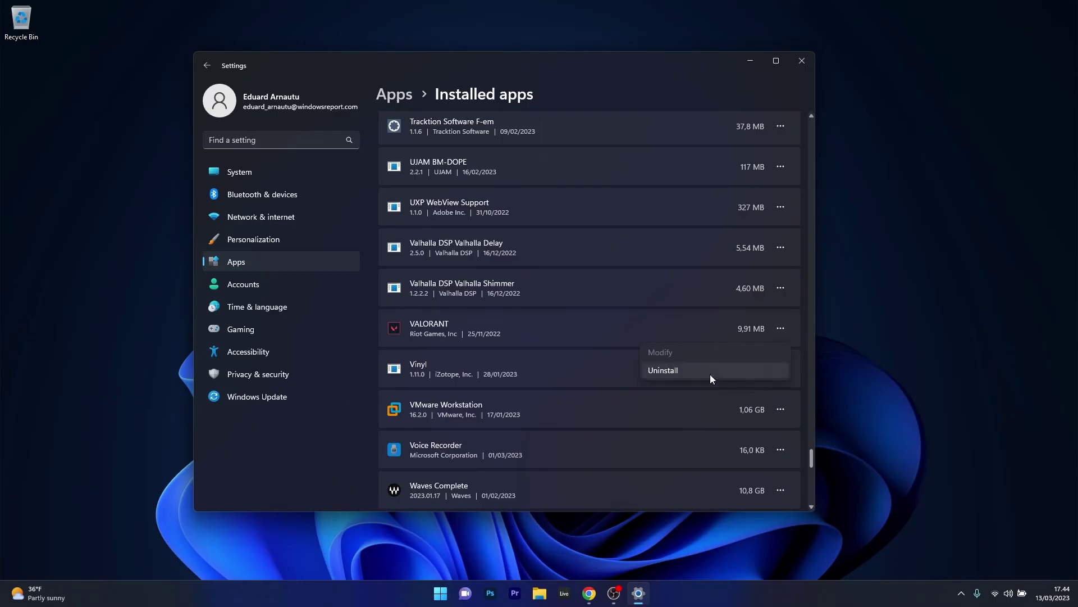
{"action": "left_click", "coordinate": [695, 322]}
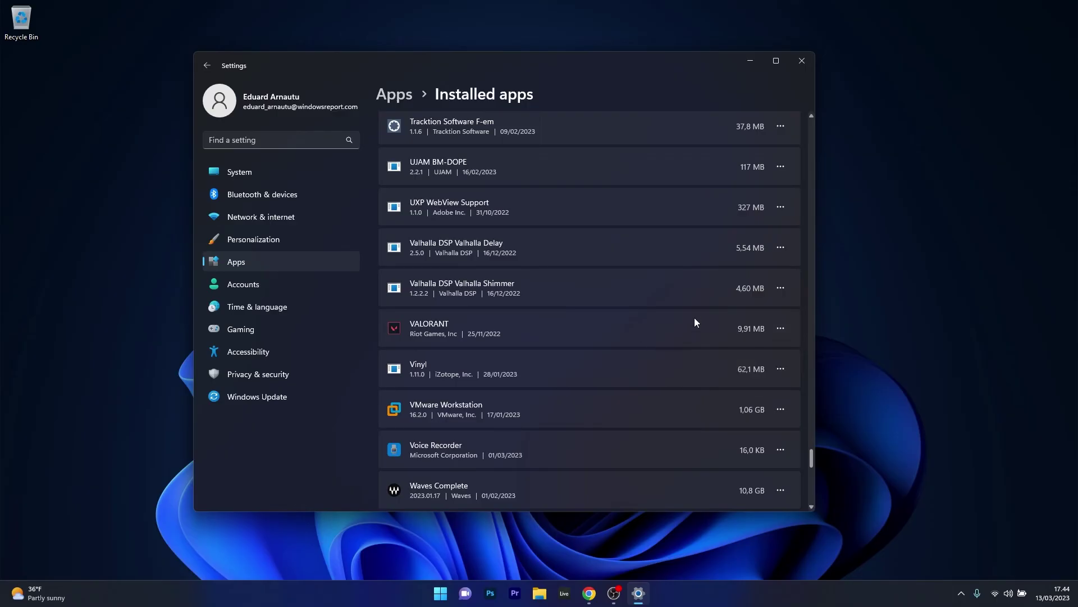
{"action": "left_click", "coordinate": [802, 61]}
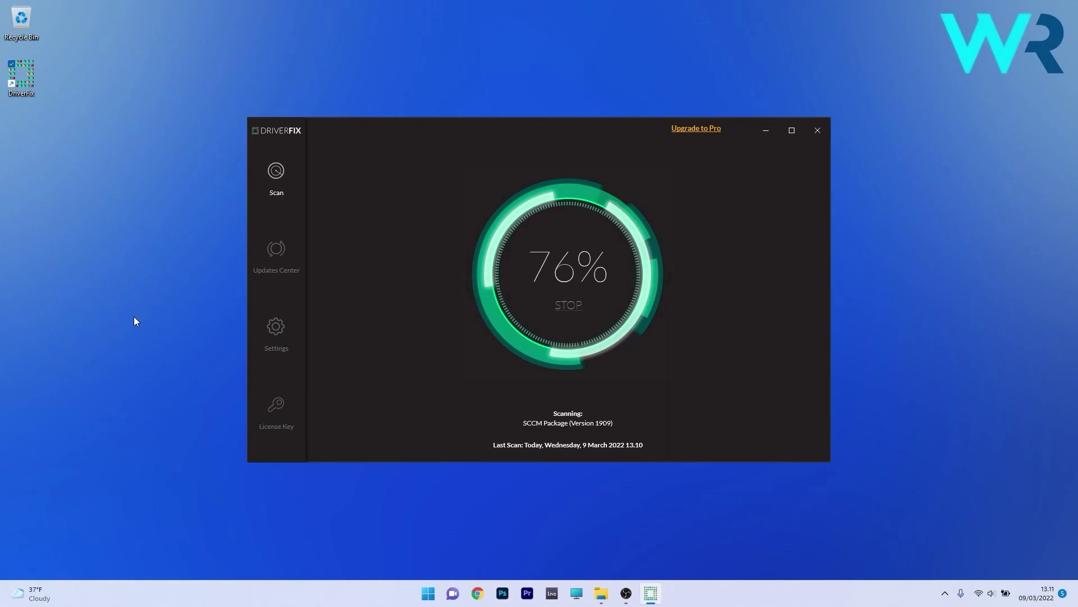
{"action": "left_click", "coordinate": [337, 263]}
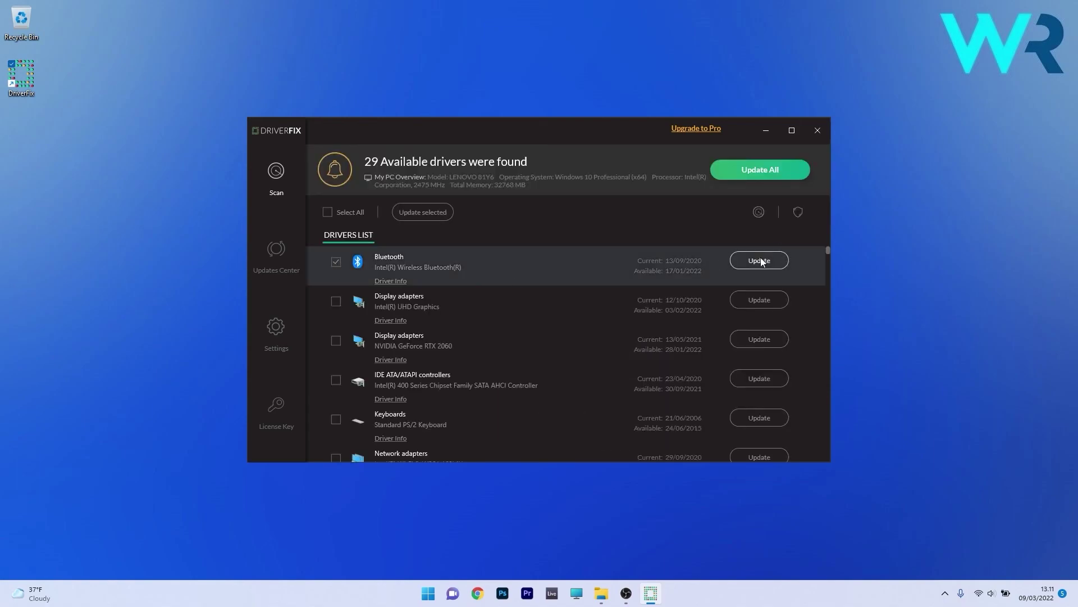
{"action": "left_click", "coordinate": [760, 260]}
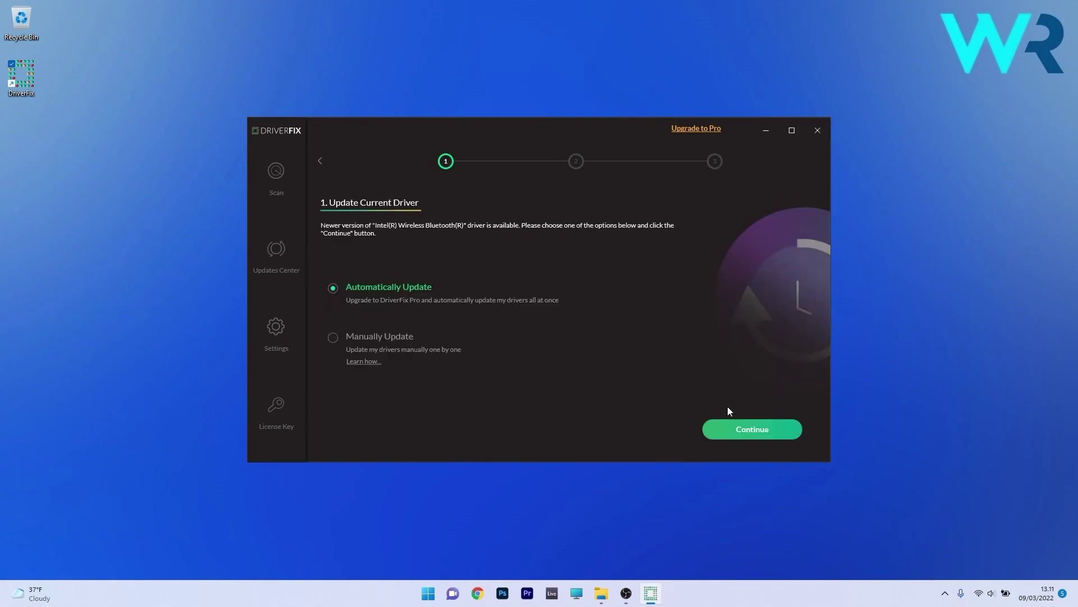
{"action": "left_click", "coordinate": [740, 434]}
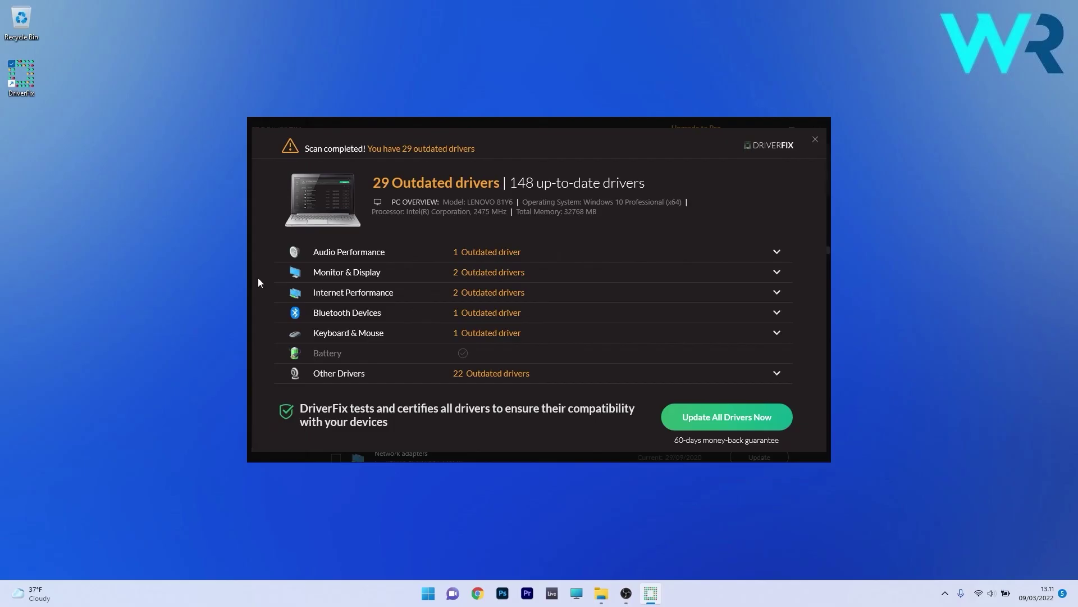